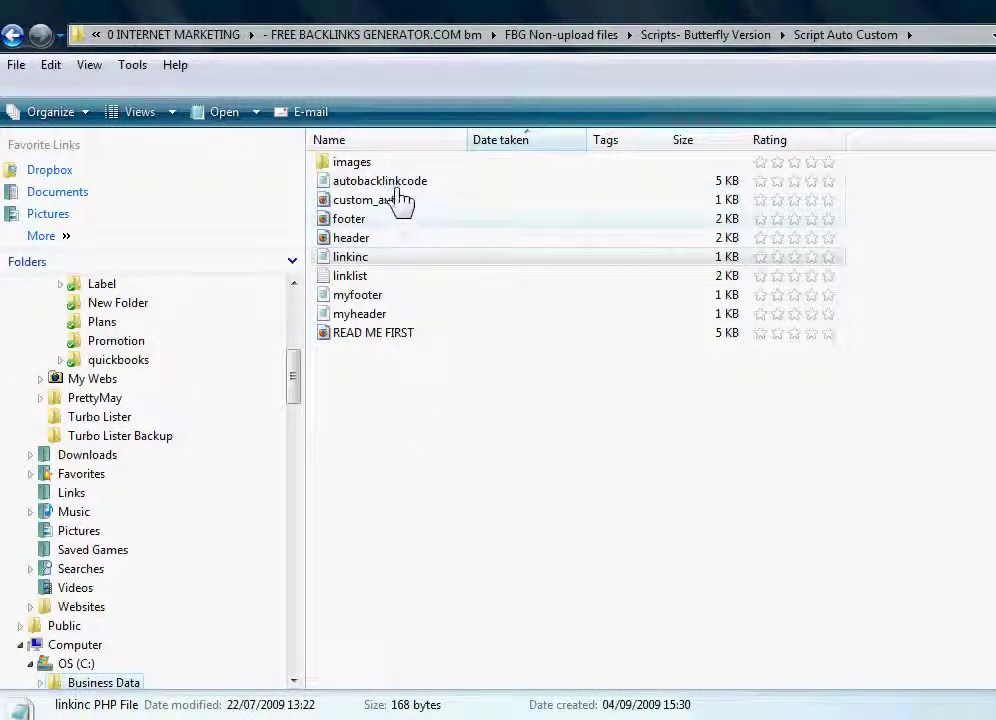
Open the READ ME FIRST file from the Script Auto Custom folder in Firefox
double_click(356, 334)
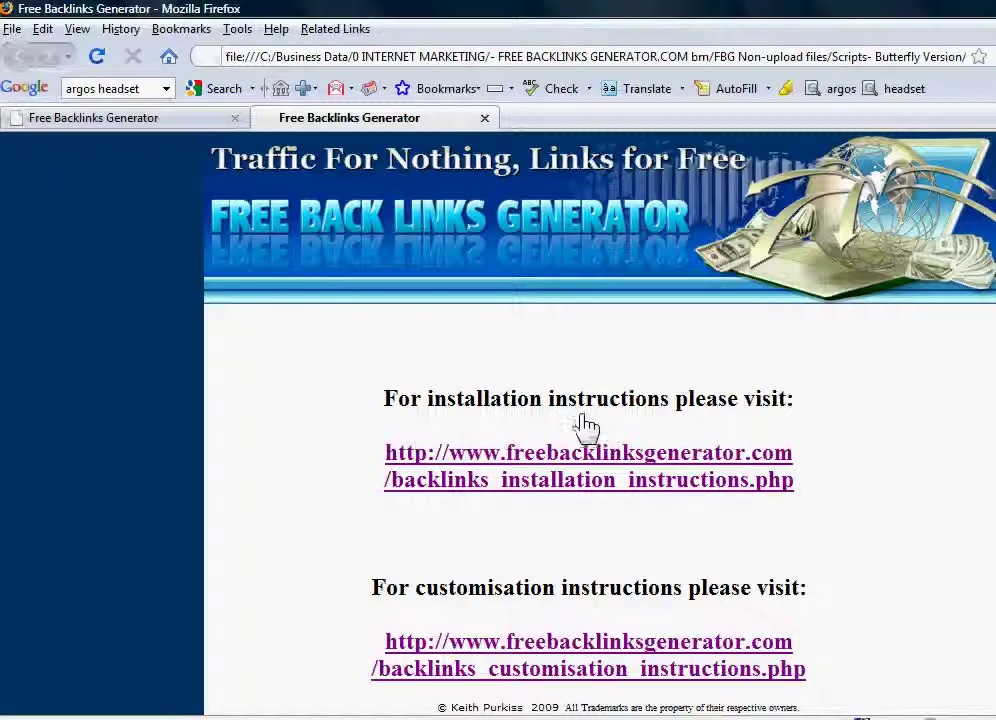
Open the customisation instructions page and scroll to the affiliate-details steps
scroll(450, 400, down, 4)
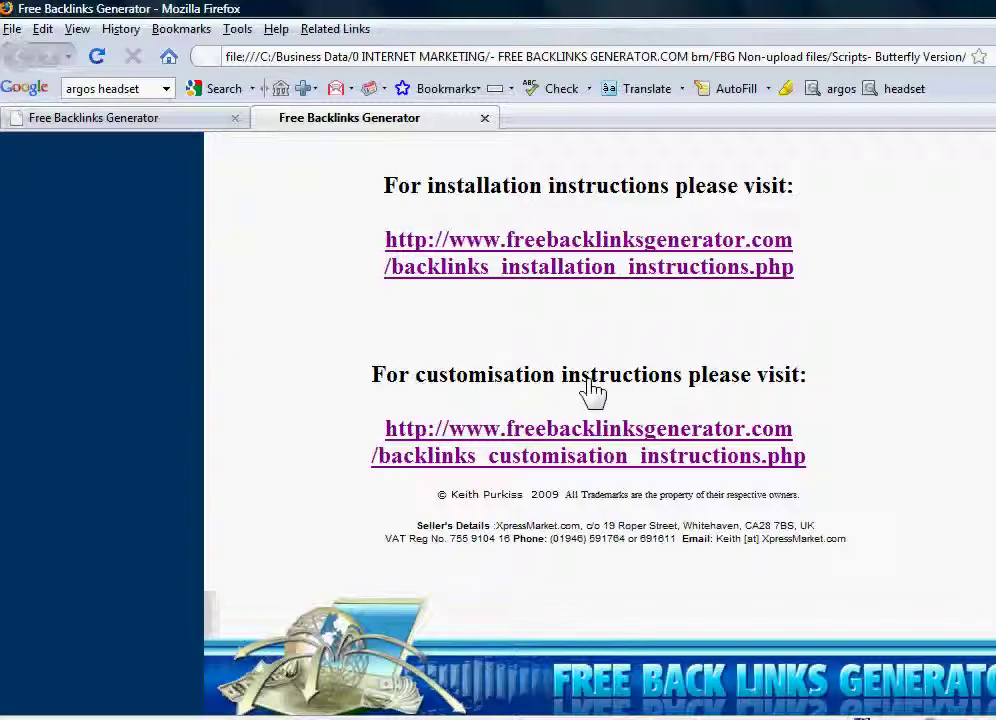
click(598, 450)
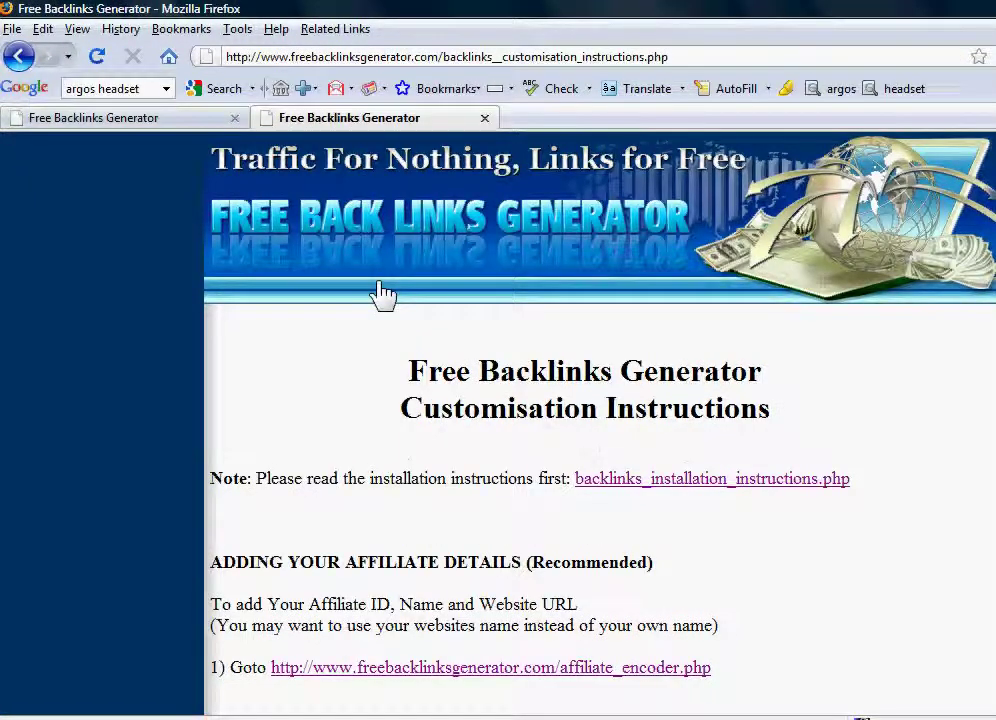
scroll(380, 292, down, 4)
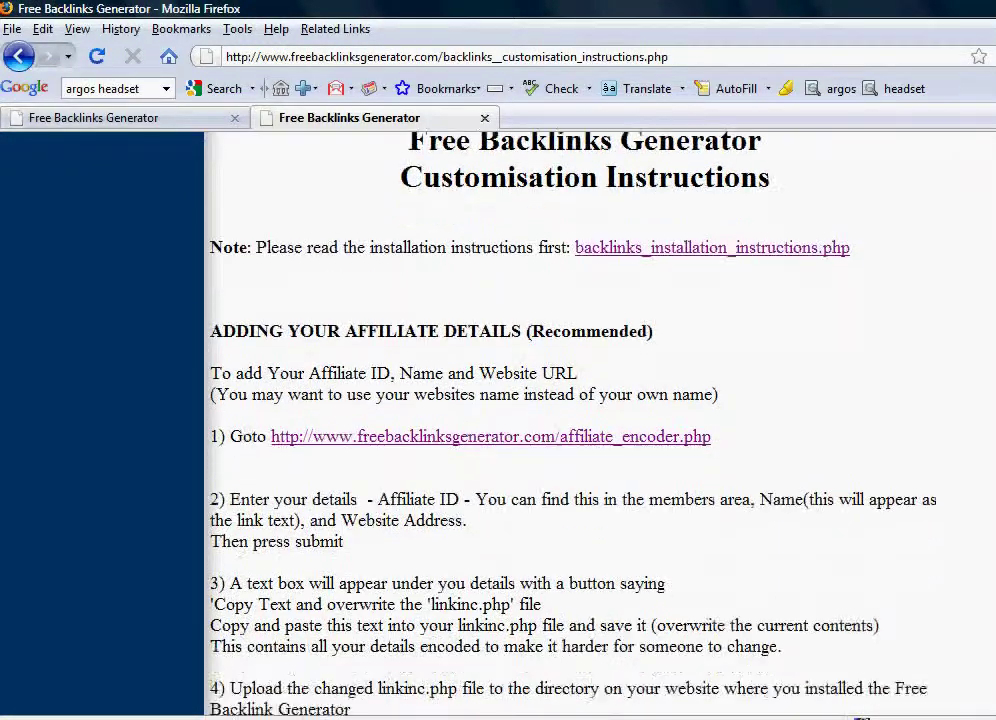
scroll(580, 420, down, 2)
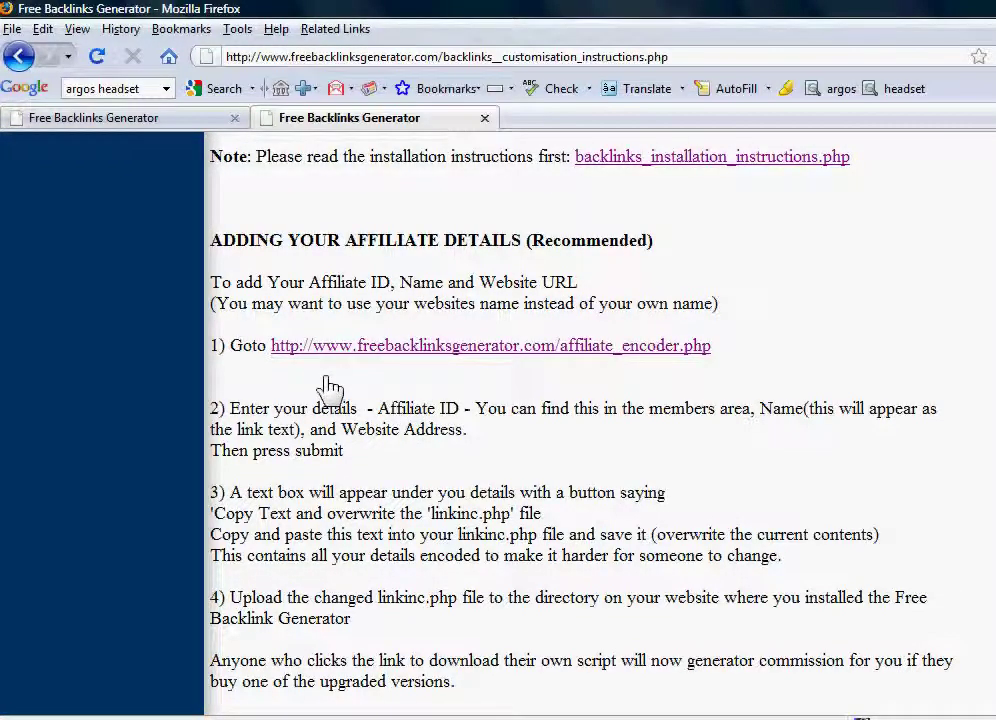
Open the affiliate_encoder.php page linked from step 1
click(470, 350)
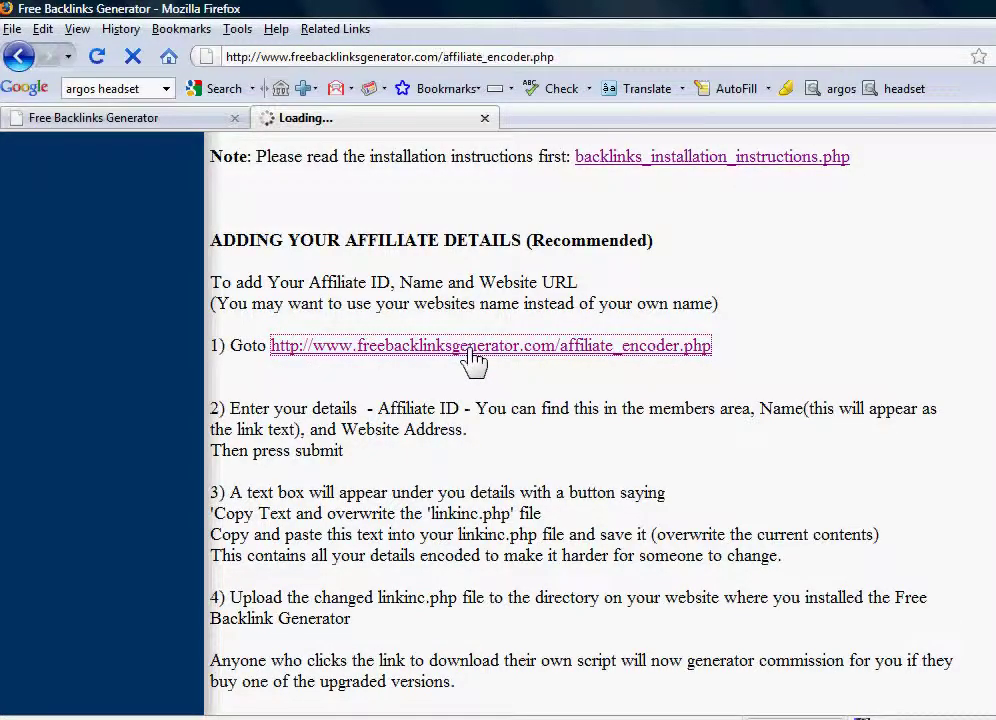
scroll(922, 338, down, 5)
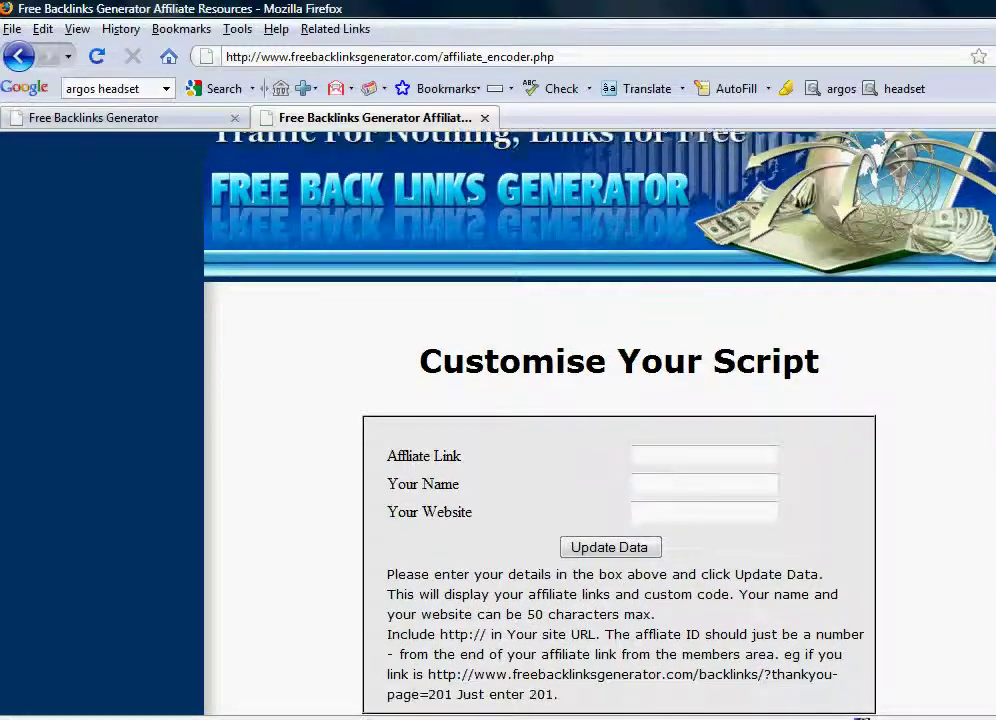
scroll(680, 258, up, 1)
Enter affiliate ID 201, your full name and your website address in the form
click(678, 243)
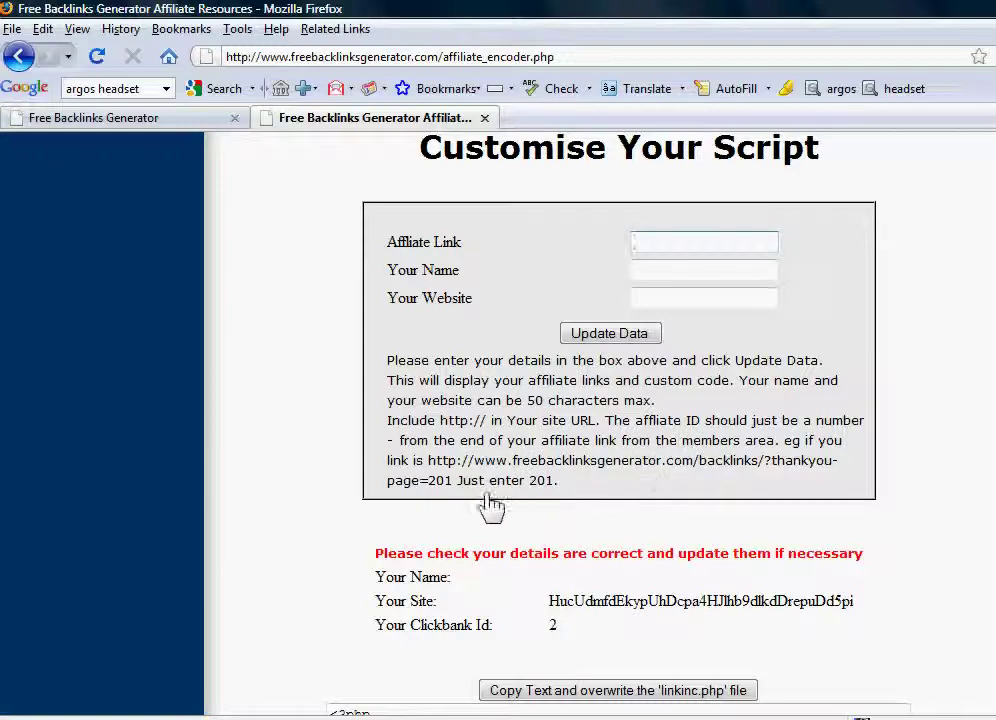
text(201)
click(657, 281)
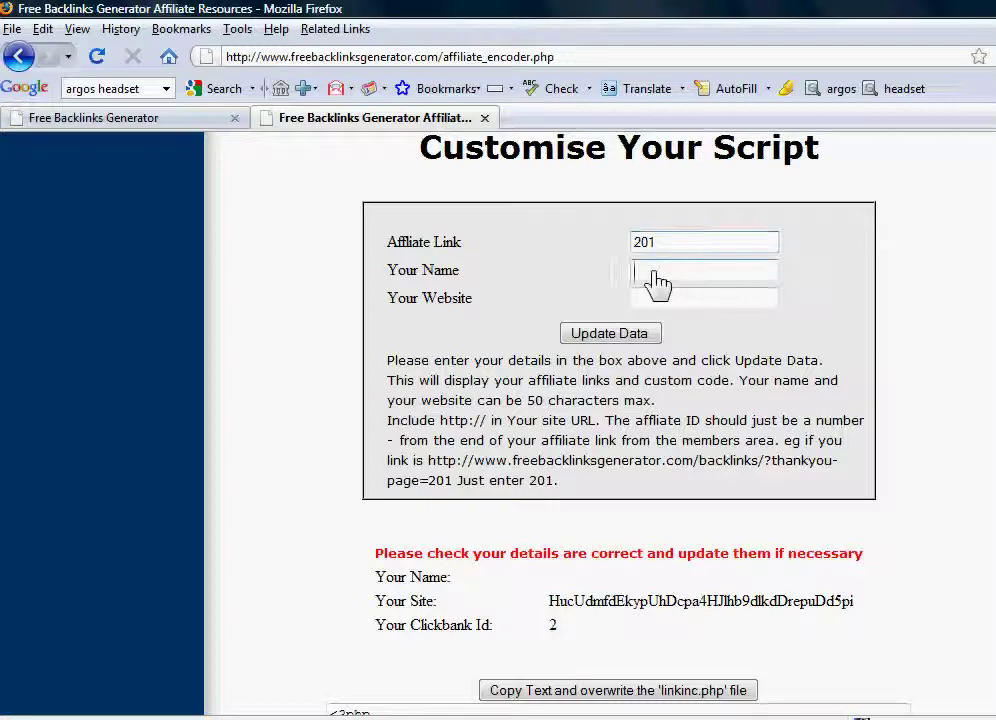
text(Ke)
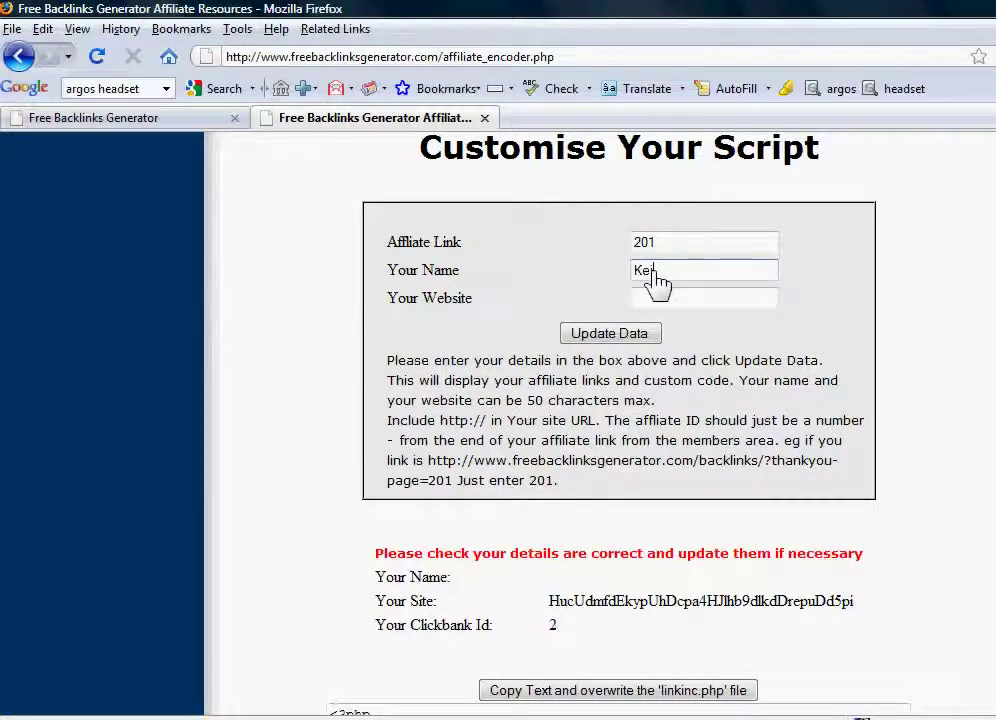
text(ith Purkiss)
click(649, 304)
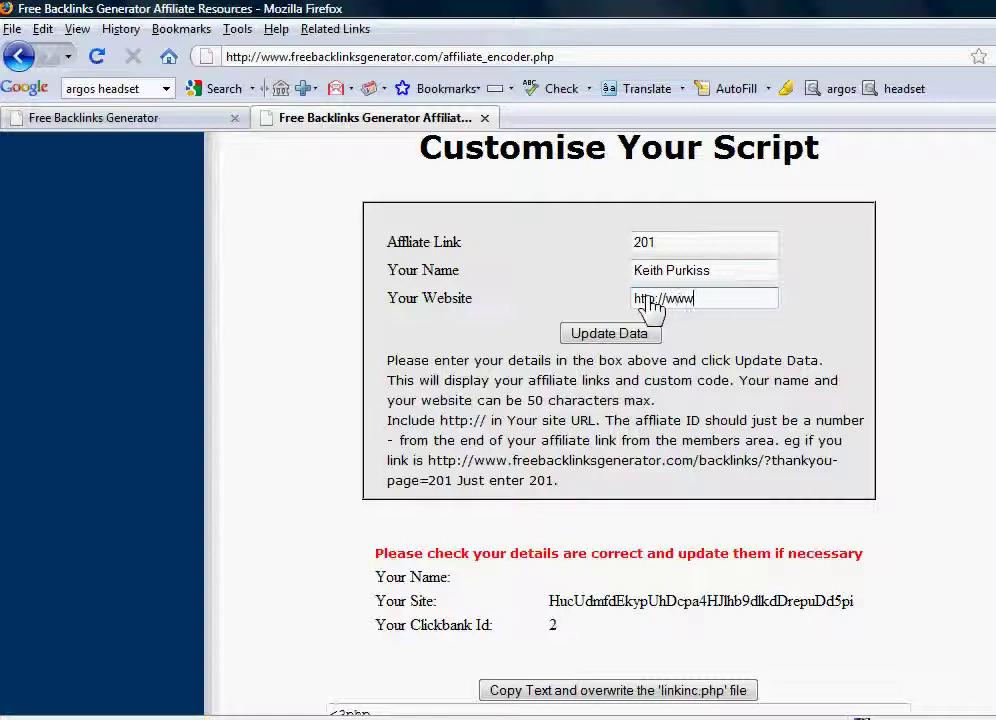
text(pu)
text(rkiss.com)
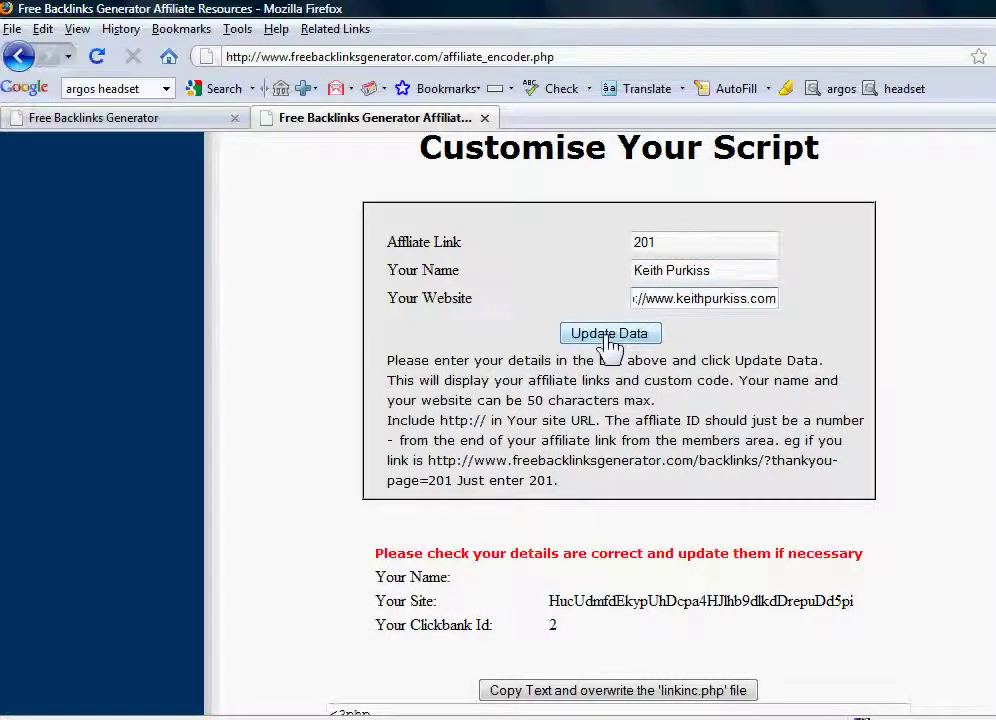
Generate the encoded PHP code with Update Data, highlight it for copying, and return to Explorer
click(612, 340)
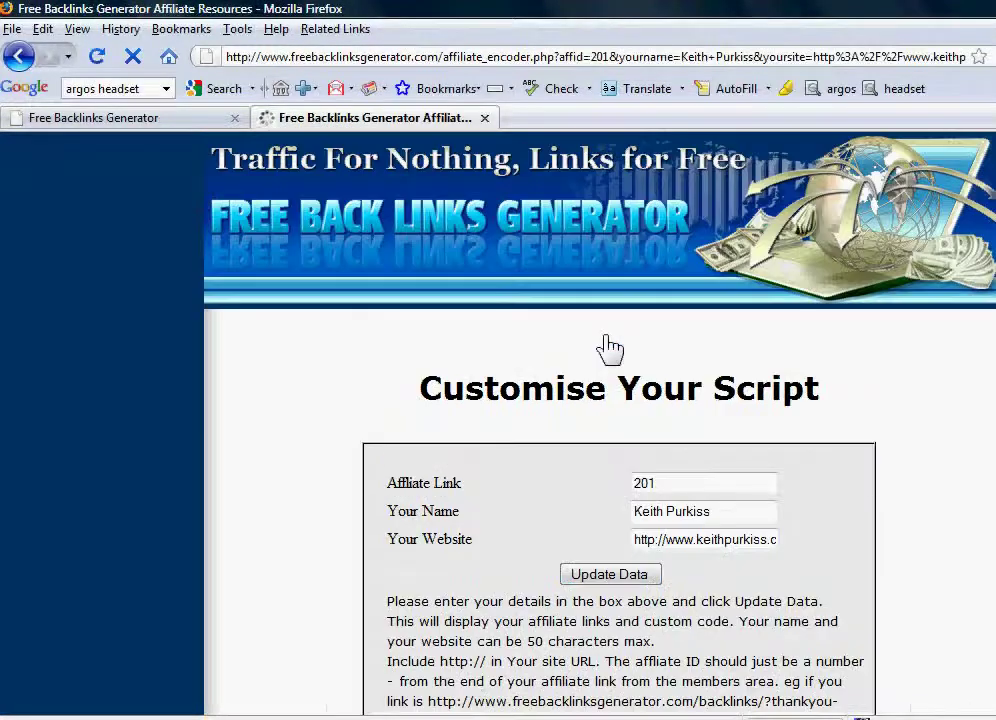
scroll(383, 525, down, 5)
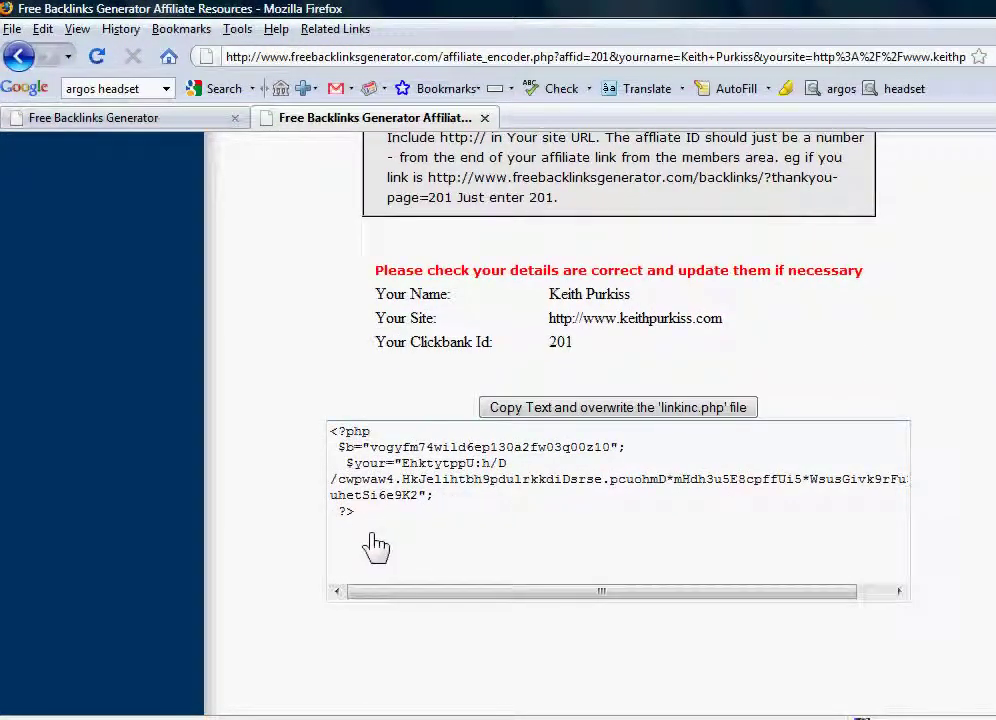
click(515, 408)
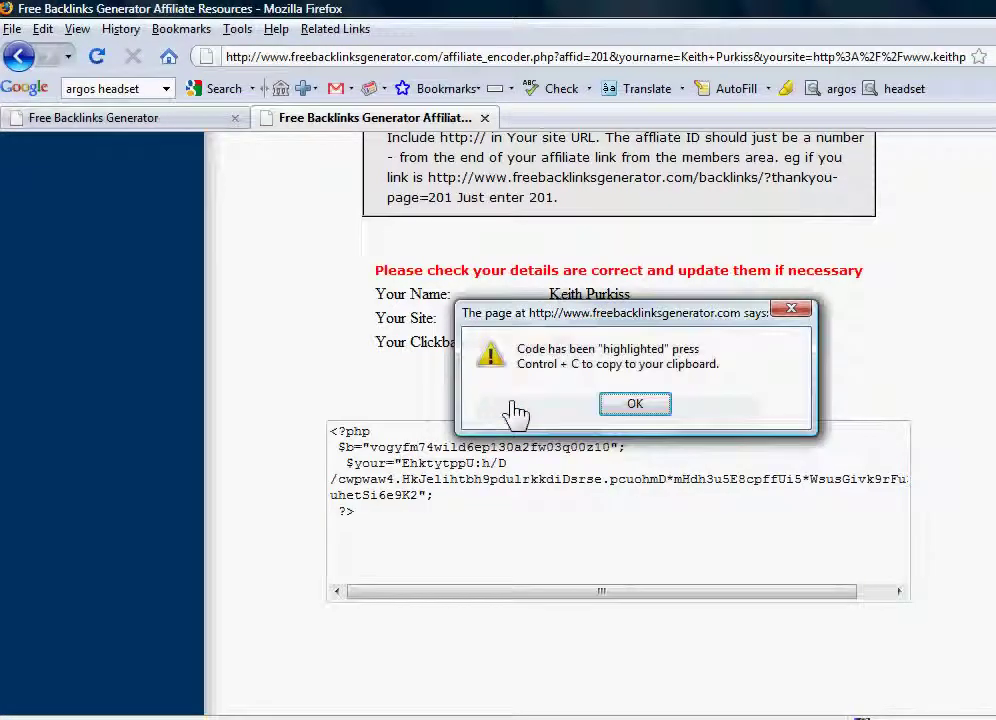
click(637, 405)
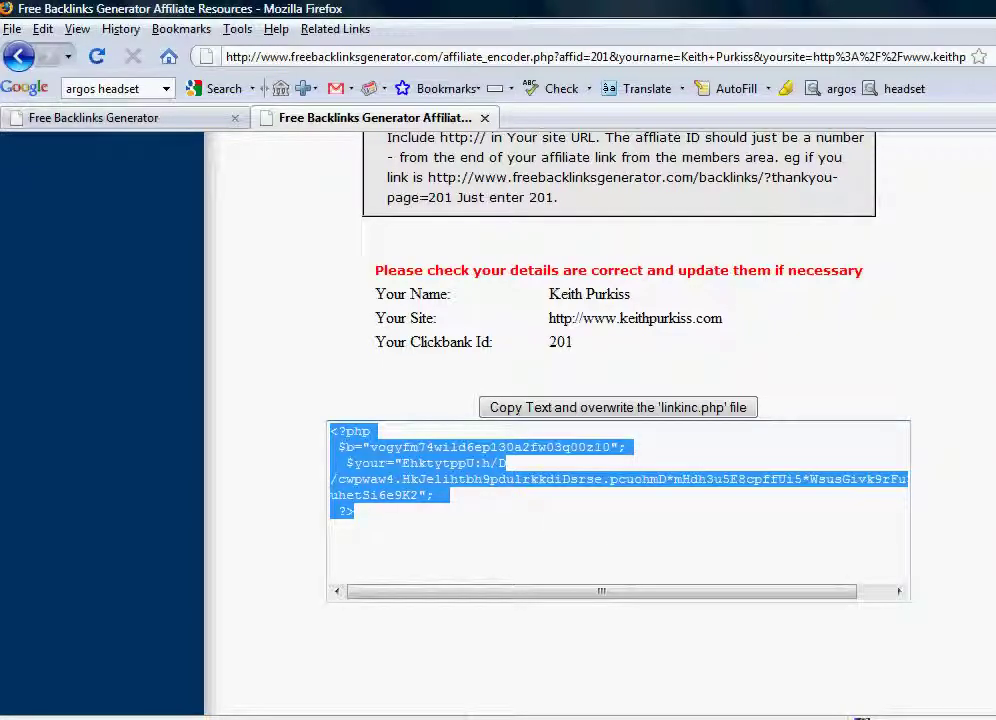
key(alt+Tab)
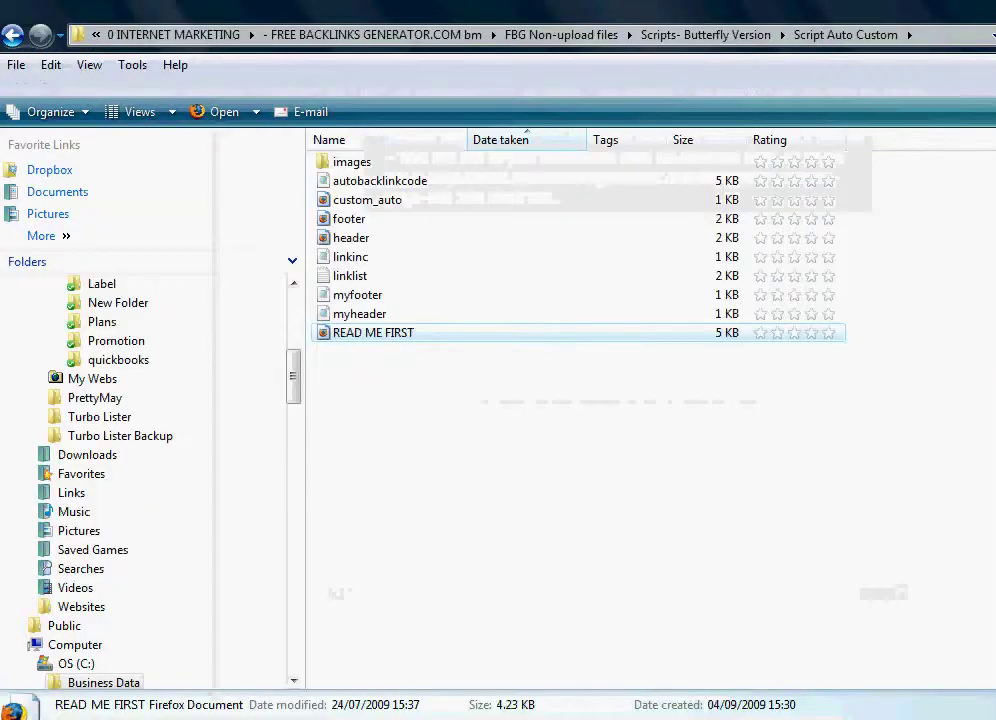
Replace linkinc.php's contents with the pasted encoded code, save and close Notepad
double_click(347, 262)
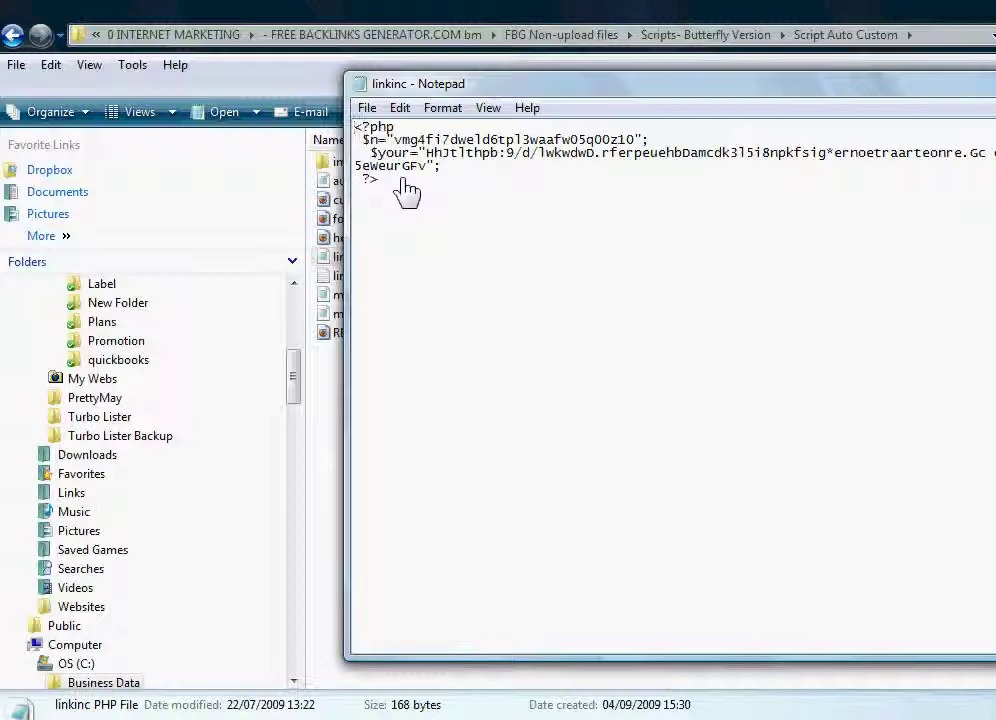
key(ctrl+a)
key(Delete)
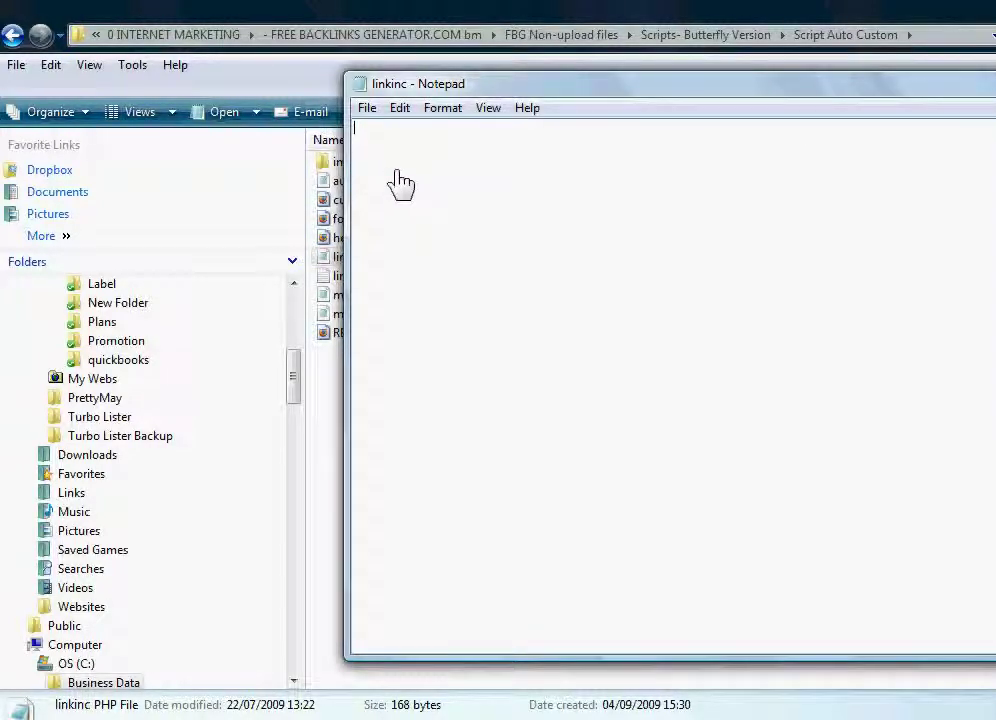
click(400, 108)
click(420, 210)
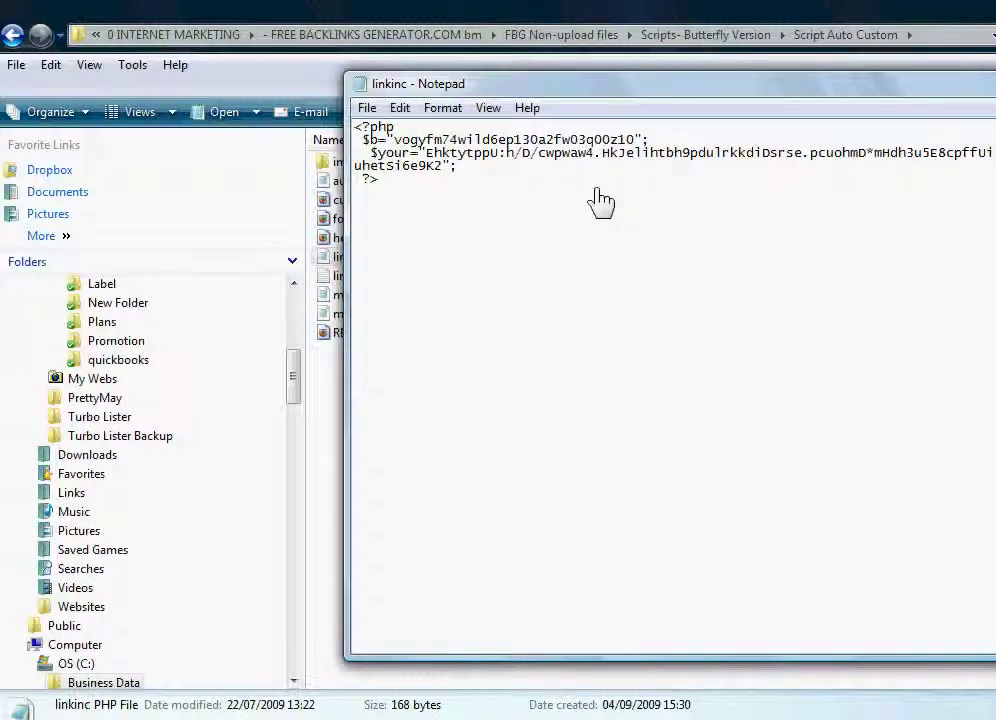
click(367, 108)
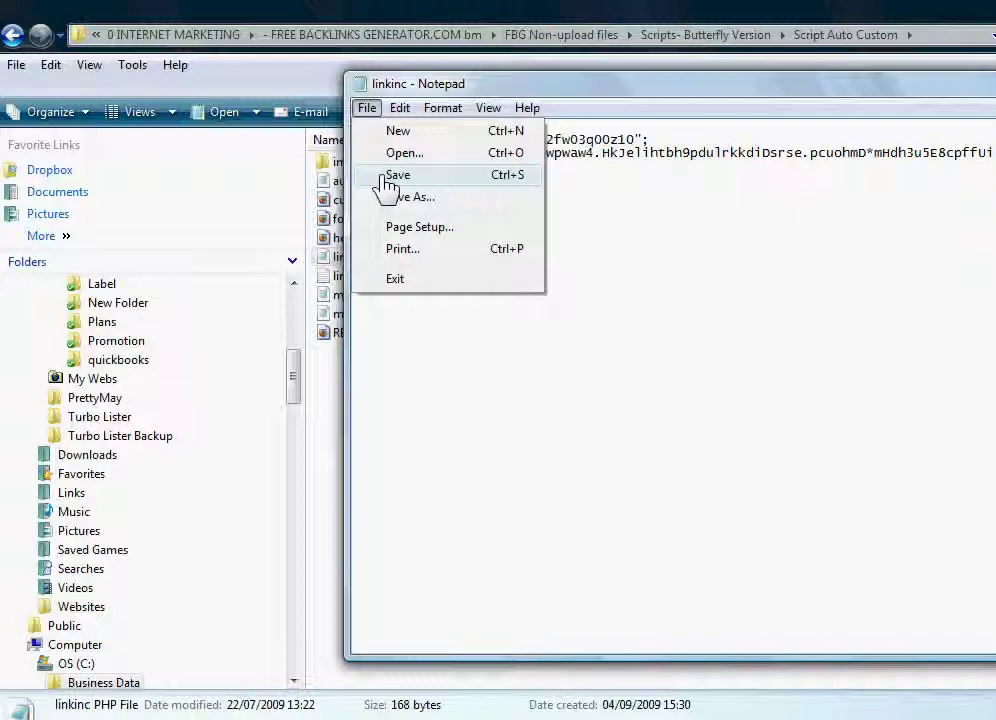
click(386, 178)
click(534, 281)
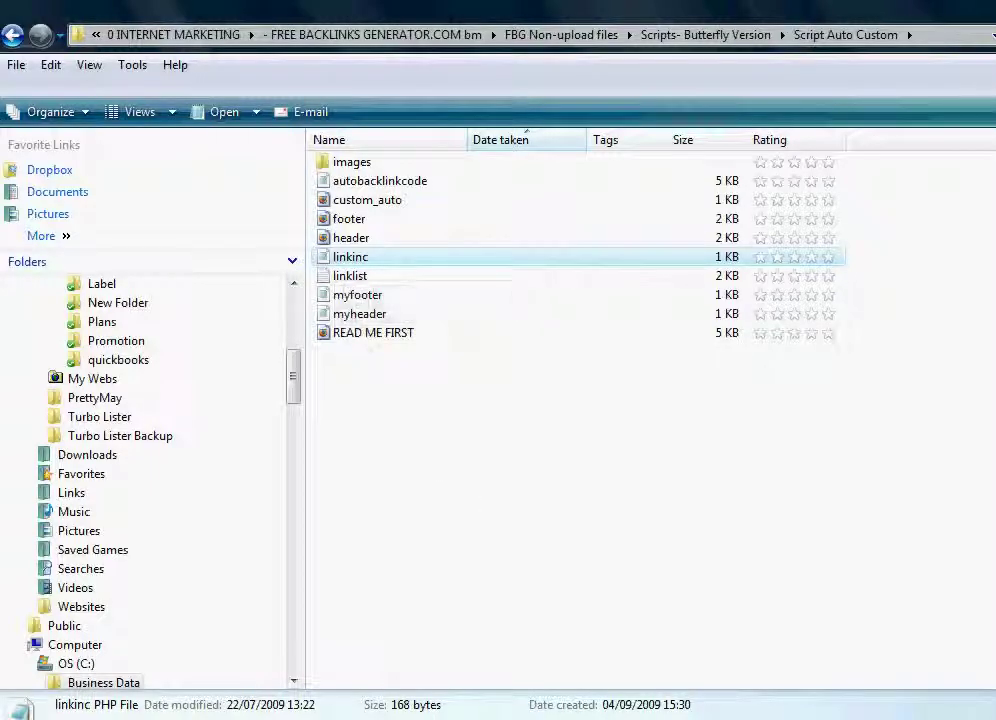
Upload linkinc.php to the server's blog folder in Terrapin FTP Browser
key(alt+Tab)
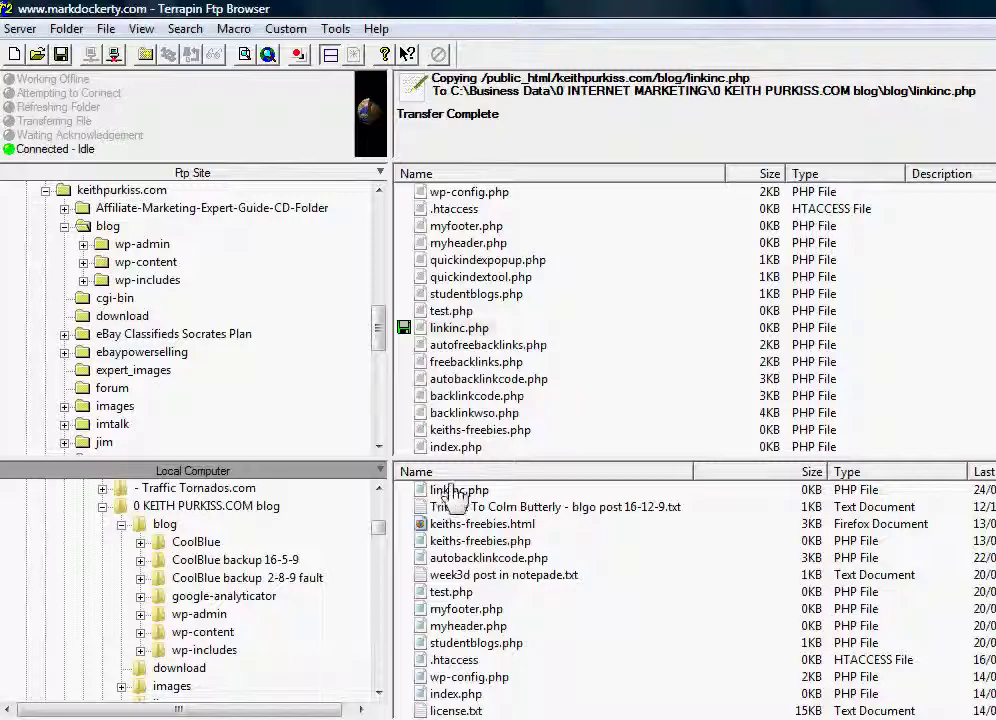
drag(445, 500, 510, 415)
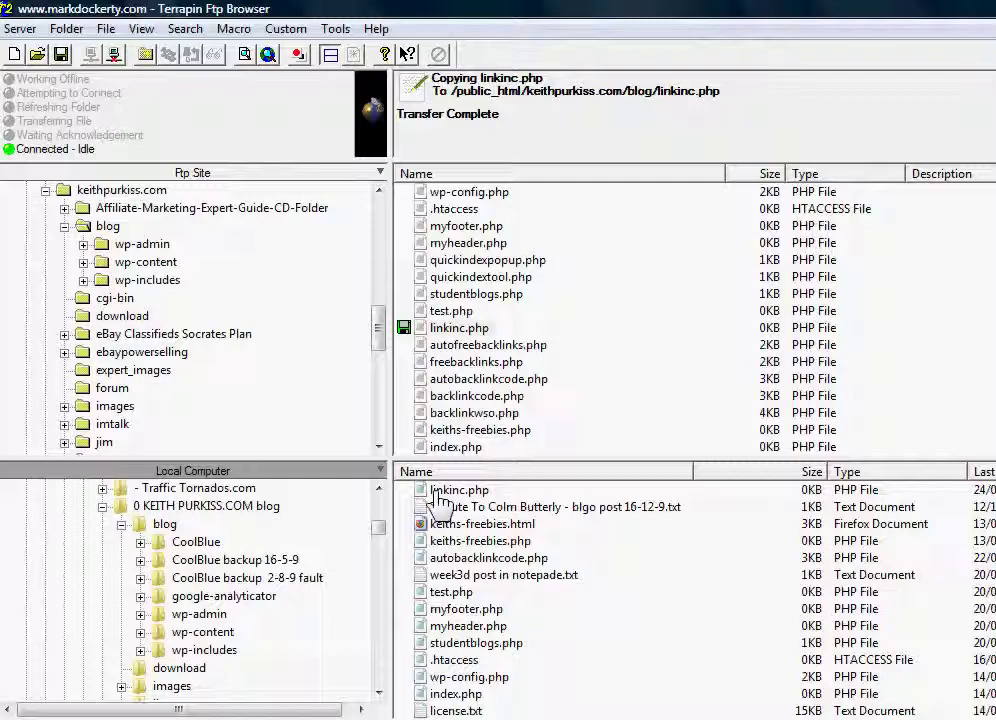
click(107, 226)
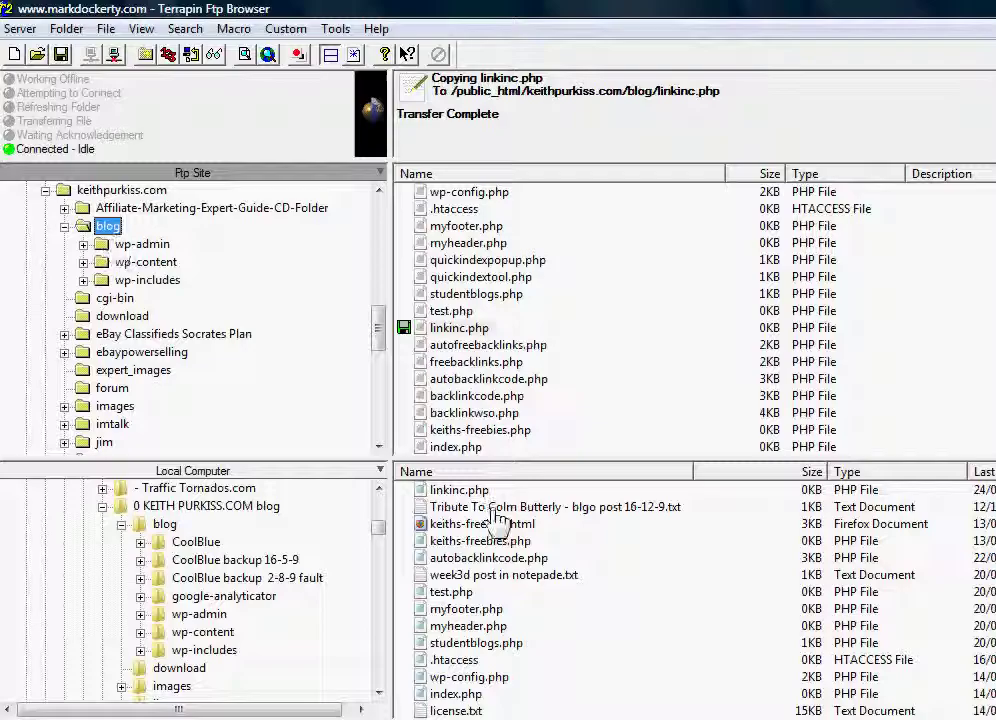
Go from the links home page to the KP BLOG
key(alt+Tab)
key(Tab)
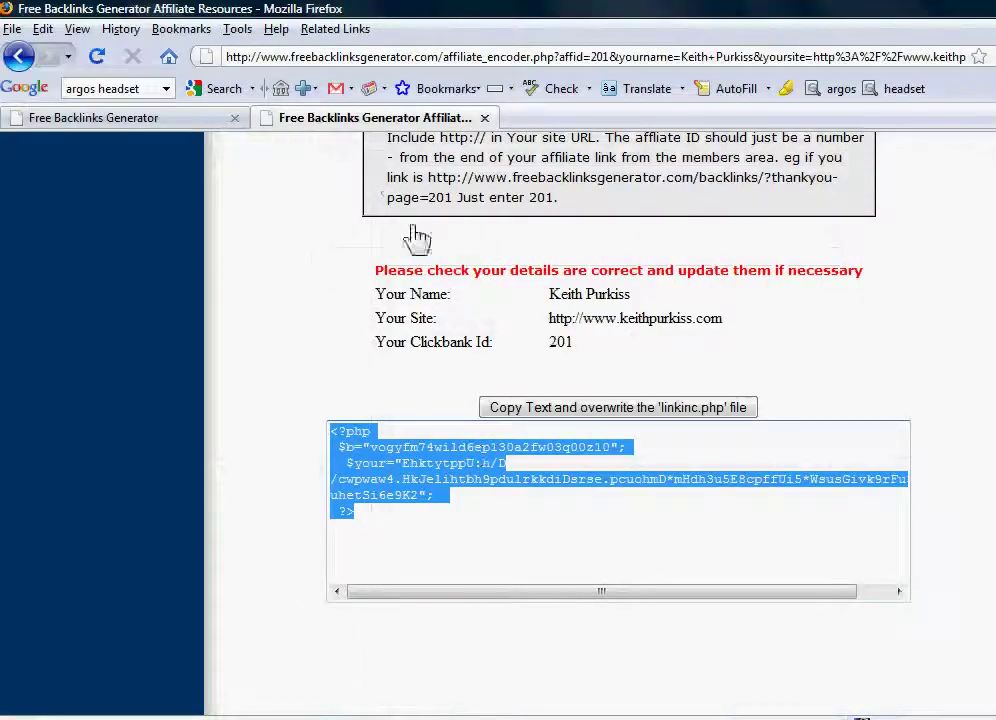
click(169, 57)
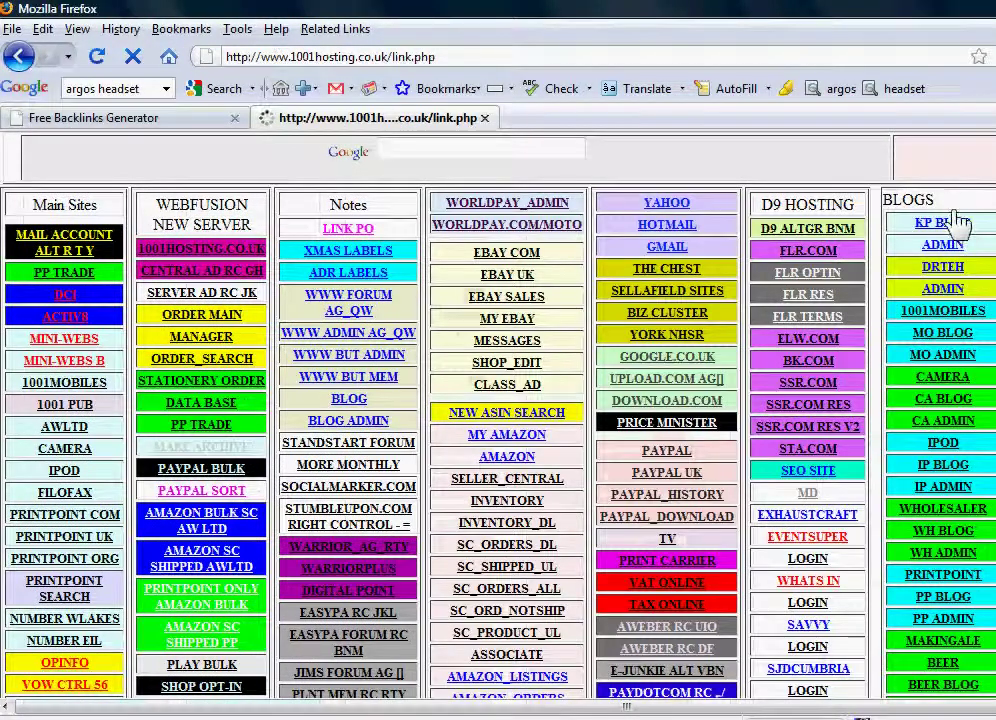
click(958, 222)
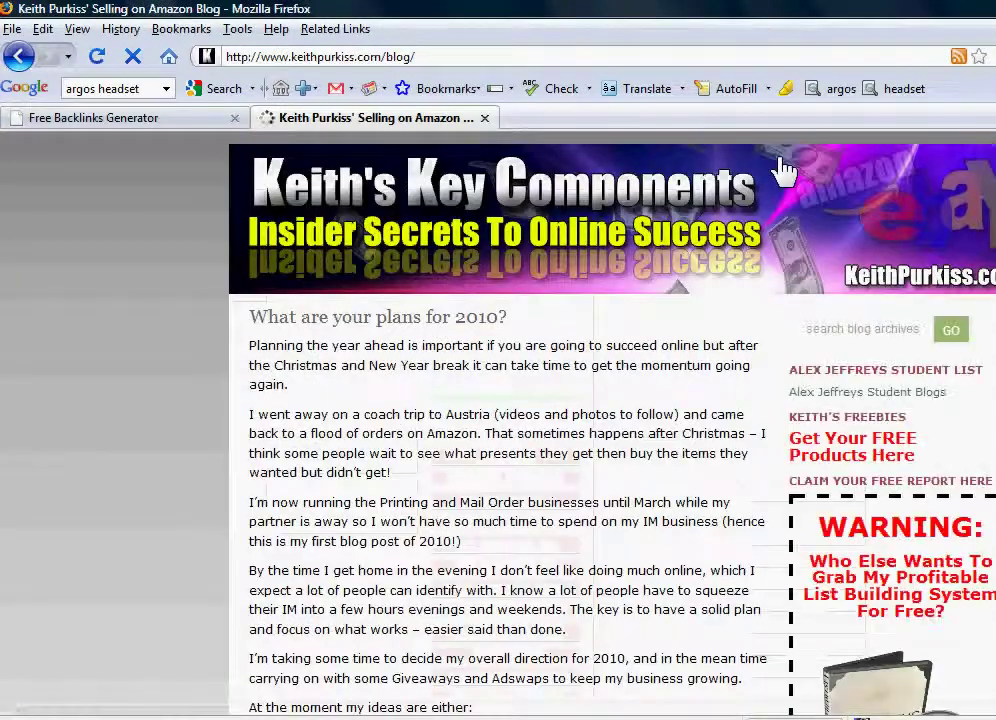
scroll(900, 250, down, 20)
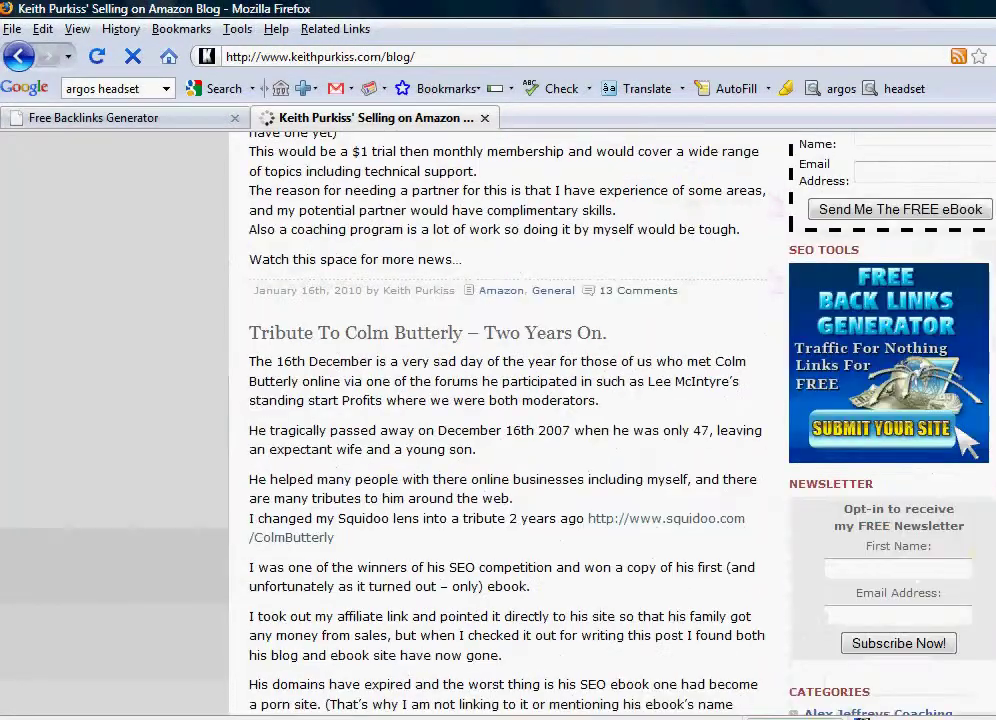
Check the live Free Backlinks Generator page, then follow the copyright author link back to the blog's home page
click(912, 244)
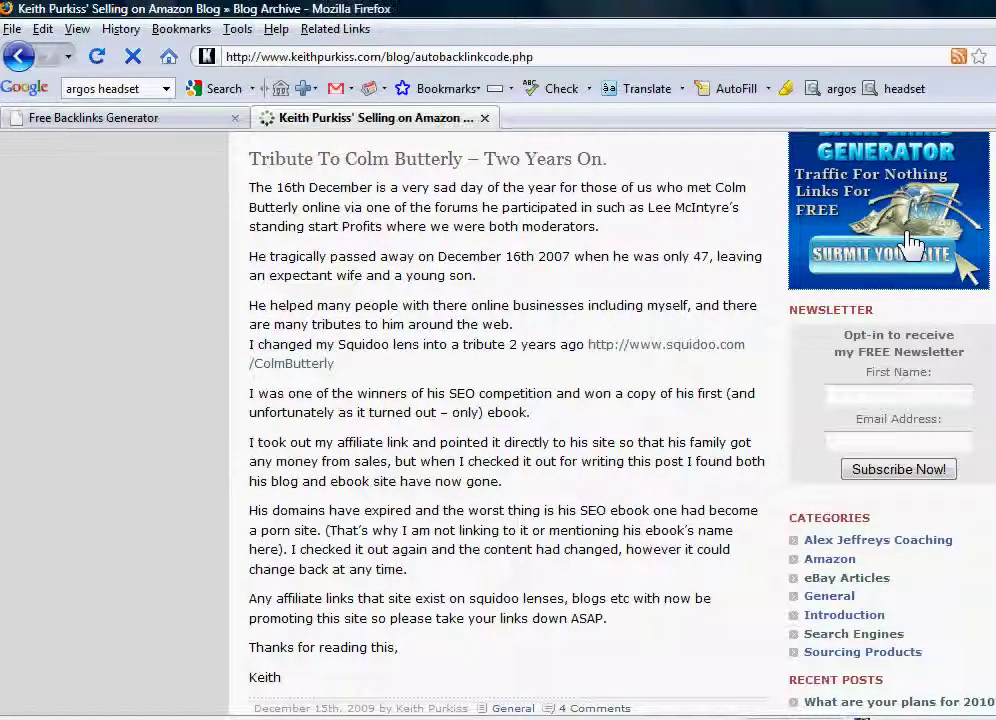
scroll(600, 420, down, 20)
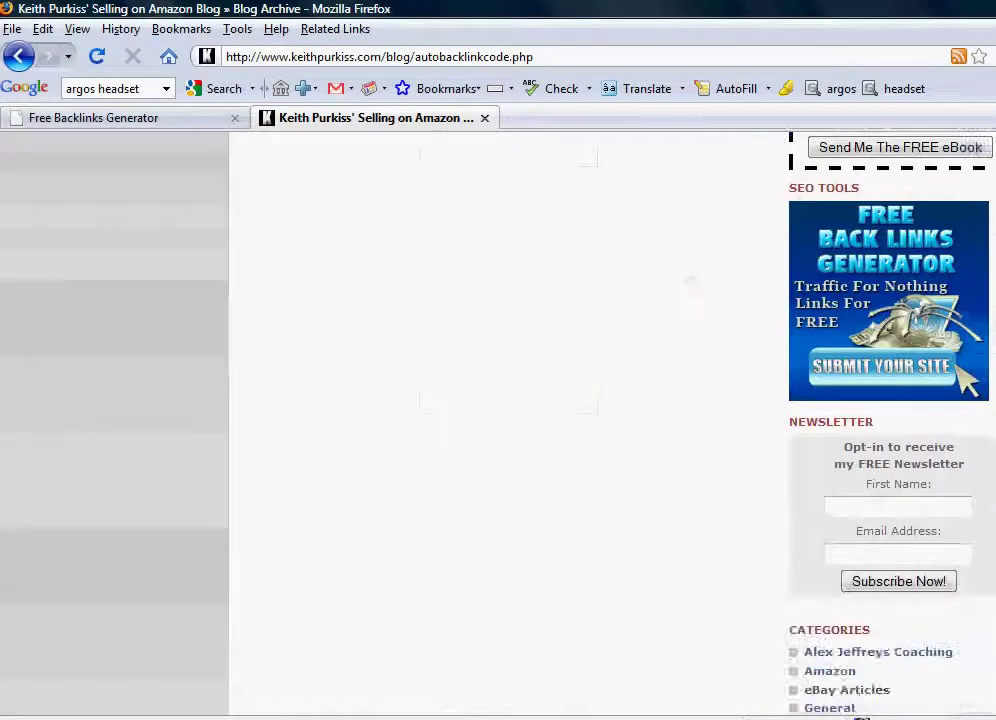
scroll(600, 420, up, 10)
scroll(368, 562, up, 15)
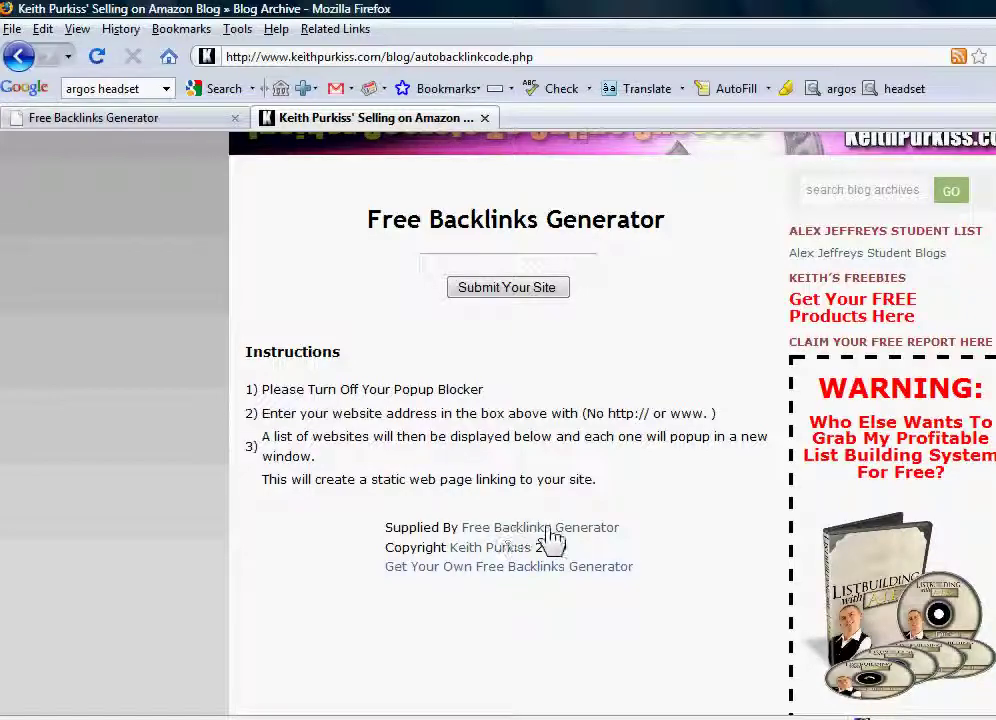
click(480, 550)
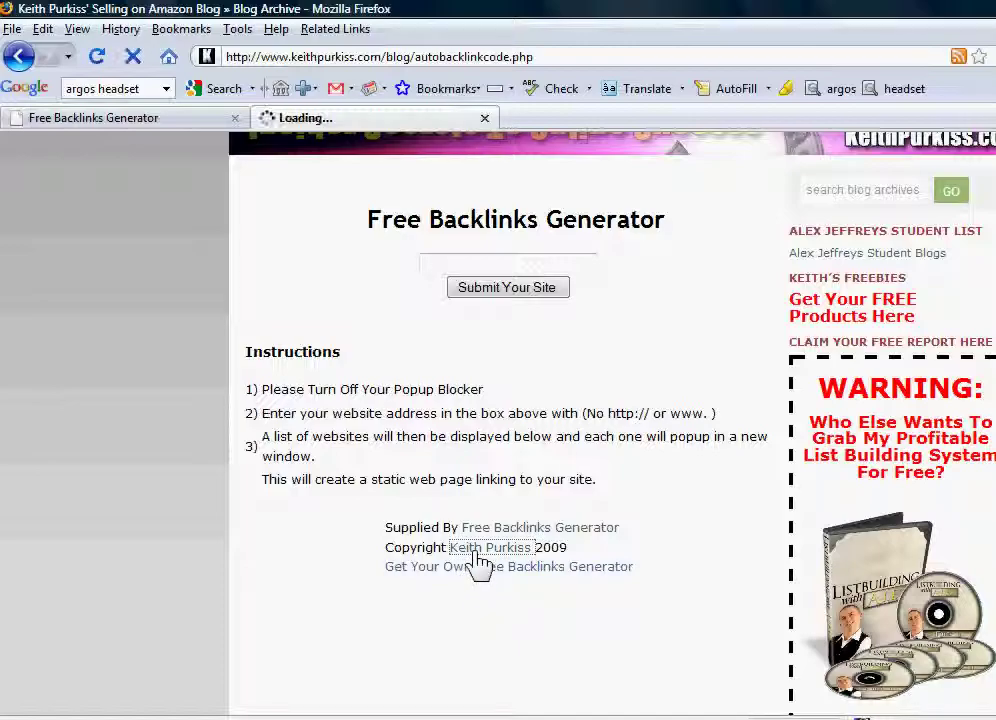